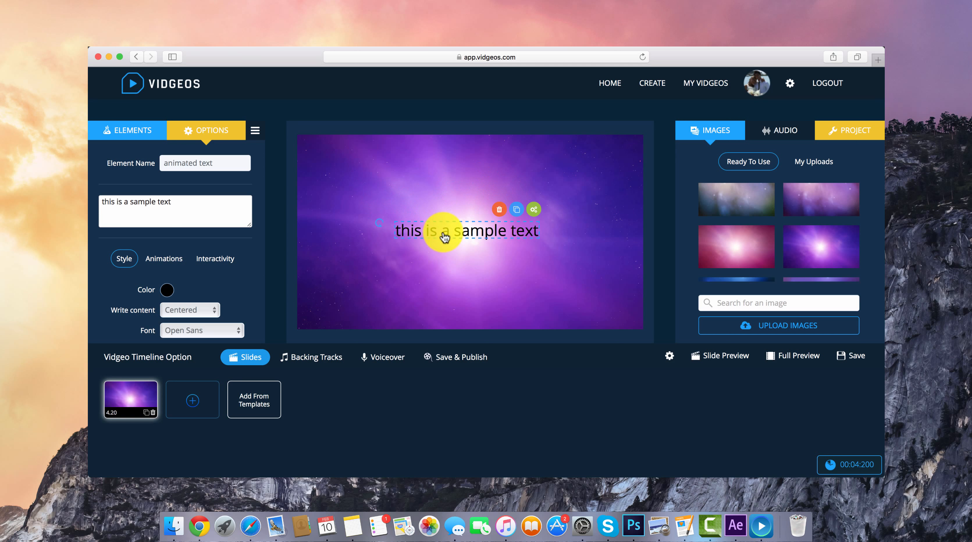
Replace the sample text with HELLO and set its font to Oswald.
{"action": "triple_click", "coordinate": [130, 207]}
{"action": "type", "text": "HELLO"}
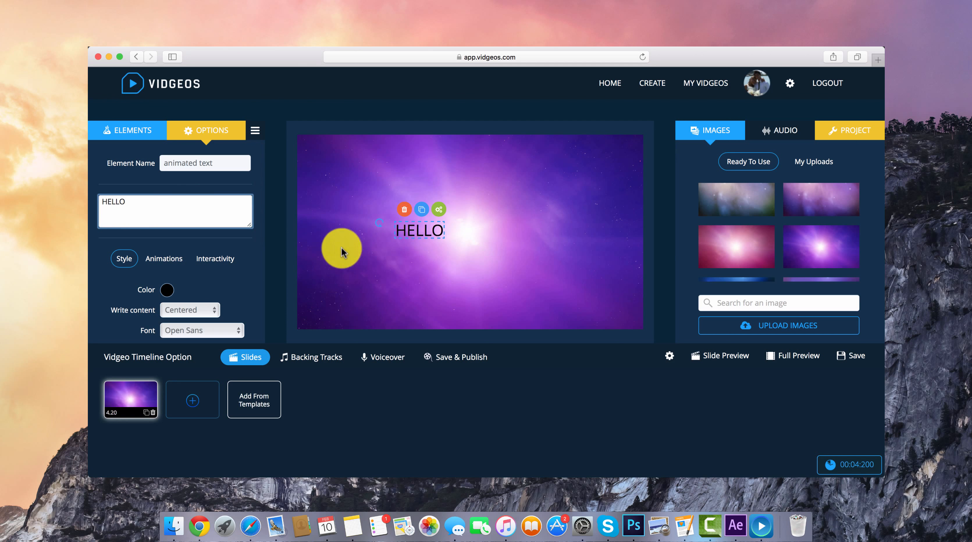
{"action": "scroll", "coordinate": [224, 275], "scroll_direction": "down", "scroll_amount": 3}
{"action": "left_click", "coordinate": [221, 255]}
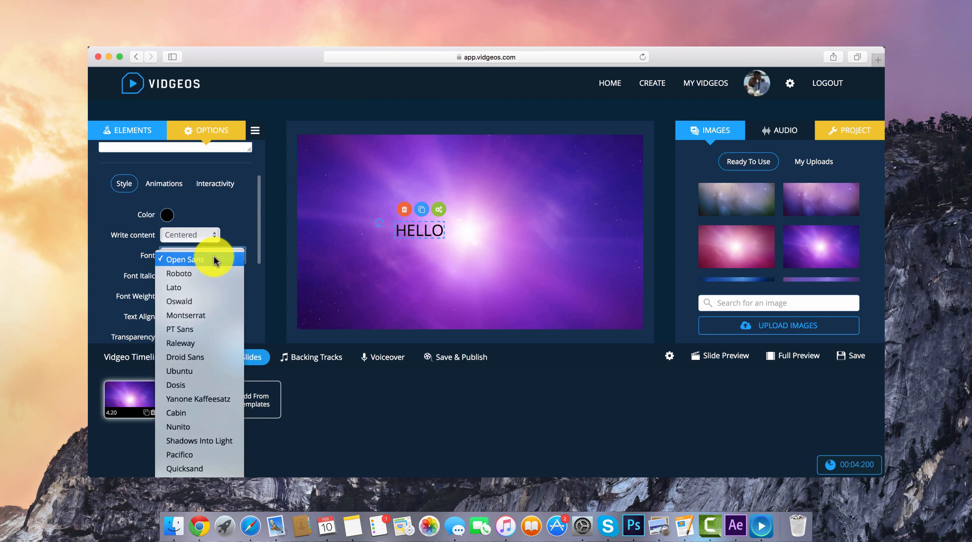
{"action": "left_click", "coordinate": [205, 303]}
Set the HELLO text's size to 130 and move it to the centre of the slide.
{"action": "left_click_drag", "start_coordinate": [403, 251], "coordinate": [453, 256]}
{"action": "scroll", "coordinate": [200, 271], "scroll_direction": "down", "scroll_amount": 3}
{"action": "left_click_drag", "start_coordinate": [187, 282], "coordinate": [219, 282]}
{"action": "left_click_drag", "start_coordinate": [489, 248], "coordinate": [471, 237]}
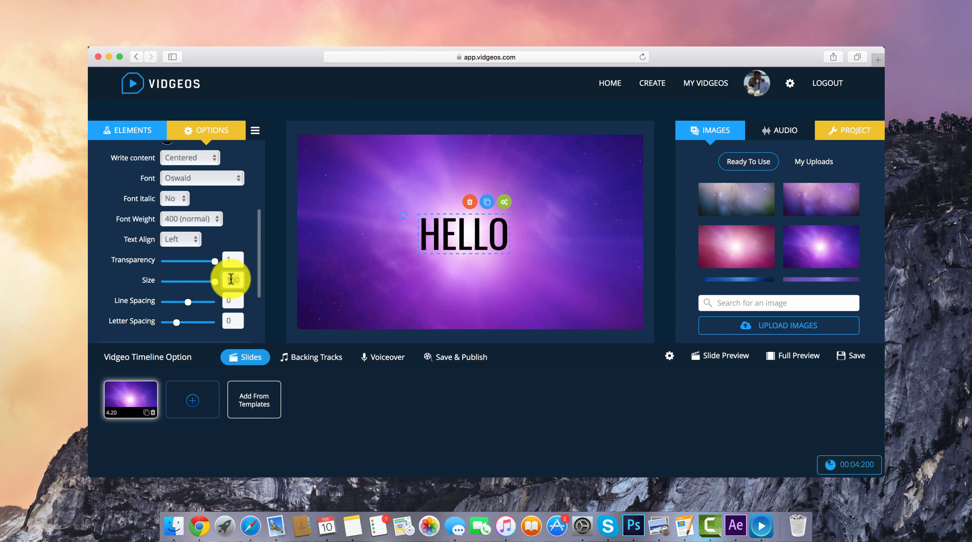
{"action": "type", "text": "130"}
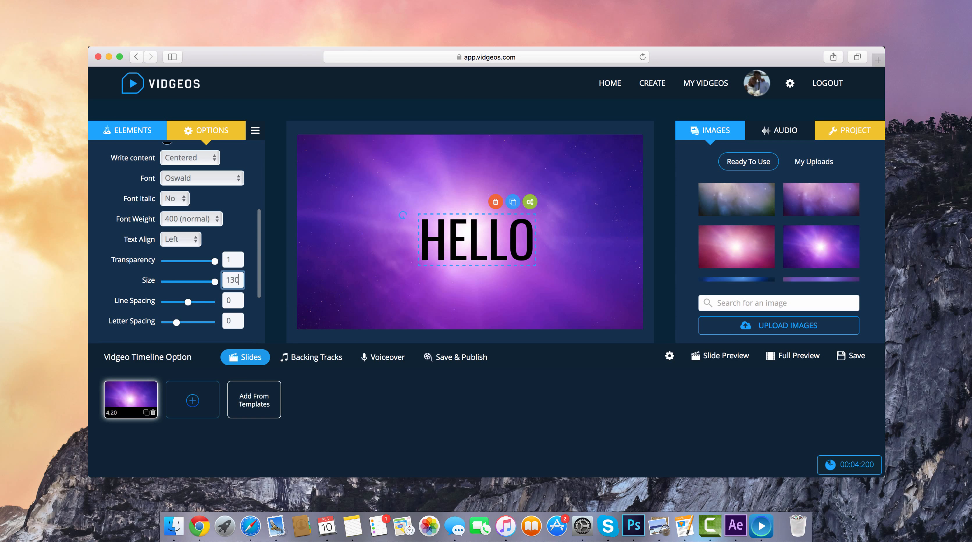
{"action": "left_click", "coordinate": [235, 286]}
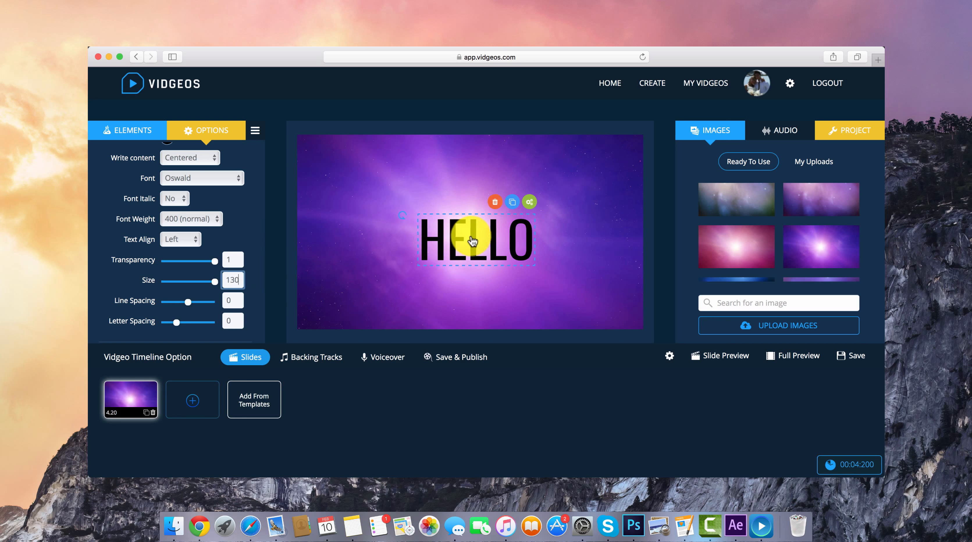
{"action": "left_click_drag", "start_coordinate": [444, 224], "coordinate": [430, 219]}
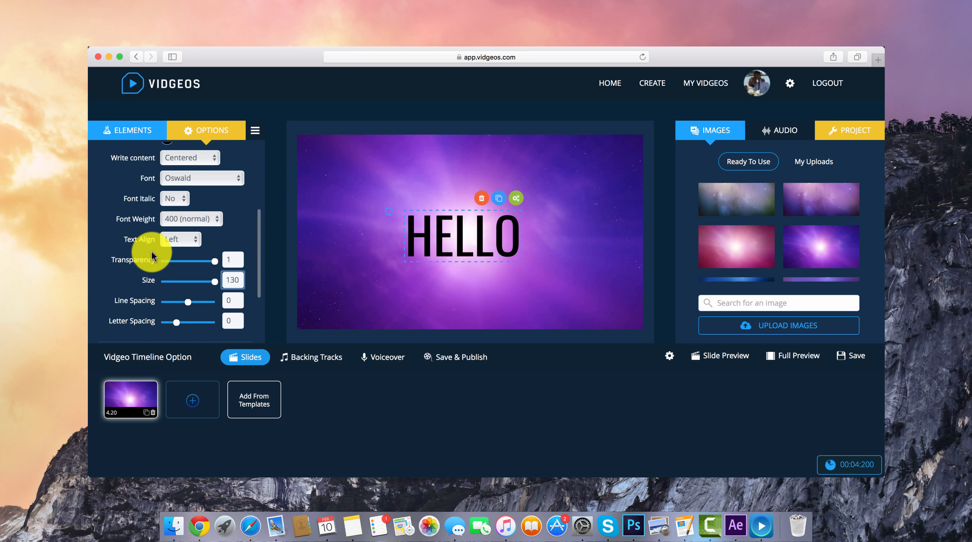
Set the HELLO text's entrance animation effect to slideUpLong.
{"action": "scroll", "coordinate": [218, 234], "scroll_direction": "up", "scroll_amount": 6}
{"action": "left_click", "coordinate": [169, 254]}
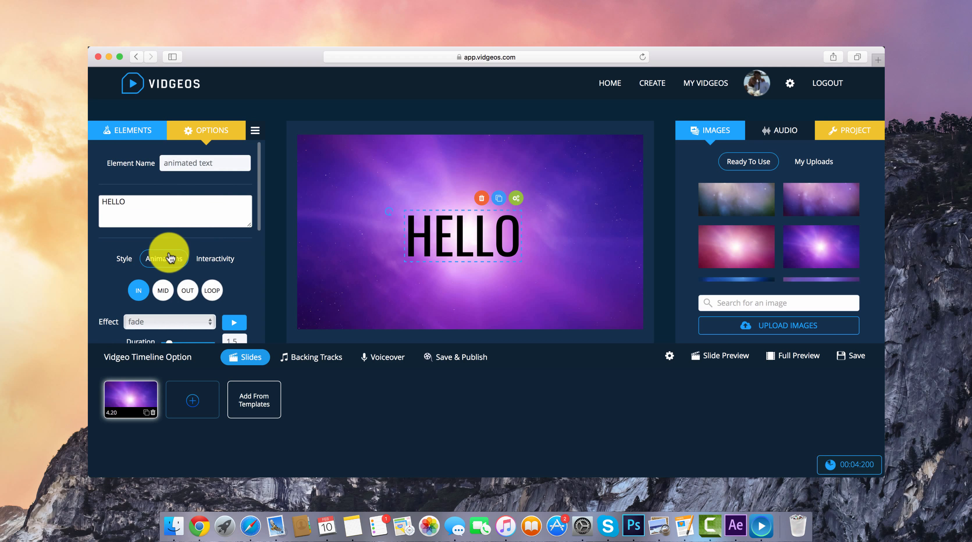
{"action": "scroll", "coordinate": [183, 262], "scroll_direction": "down", "scroll_amount": 3}
{"action": "left_click", "coordinate": [202, 232]}
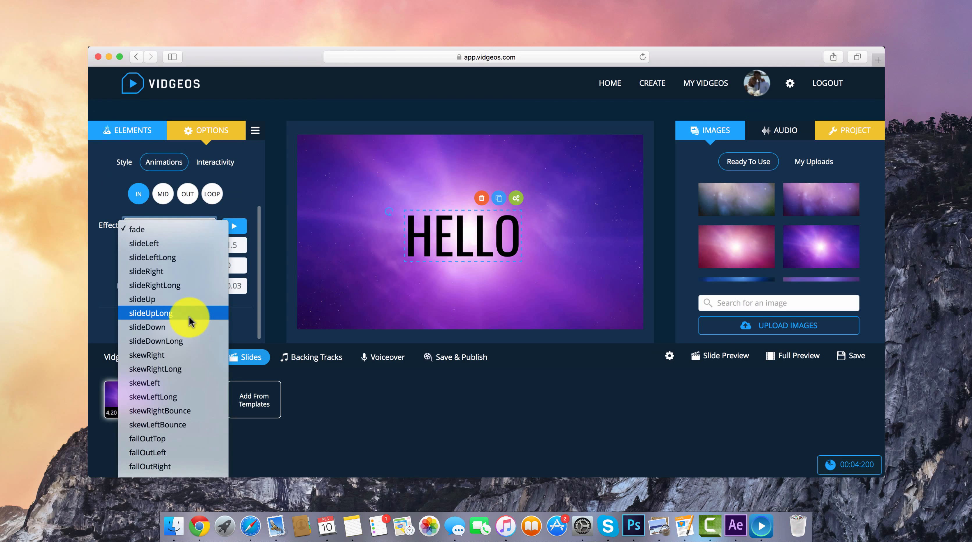
{"action": "left_click", "coordinate": [185, 231]}
Set the HELLO text's exit animation to slideTopBack with a duration of 1.2.
{"action": "left_click", "coordinate": [188, 194]}
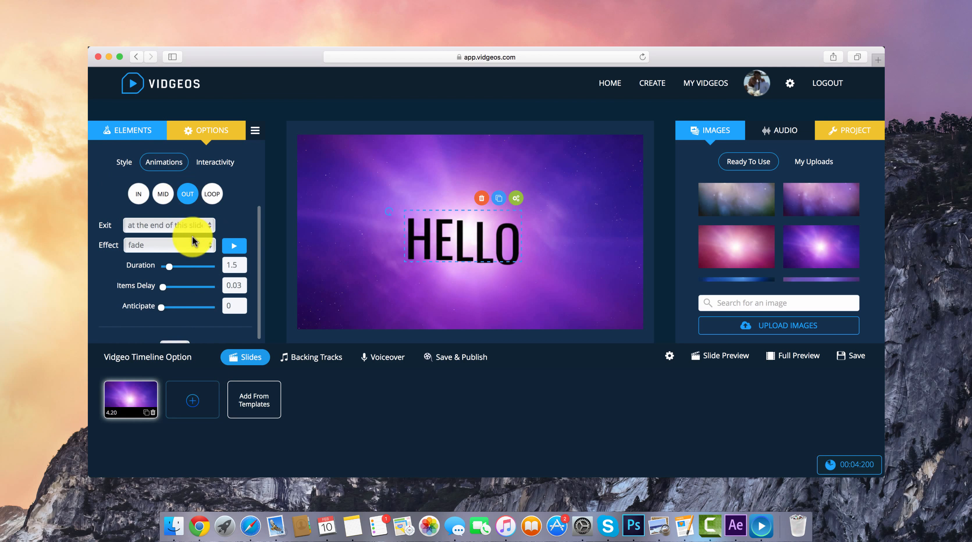
{"action": "left_click", "coordinate": [190, 245]}
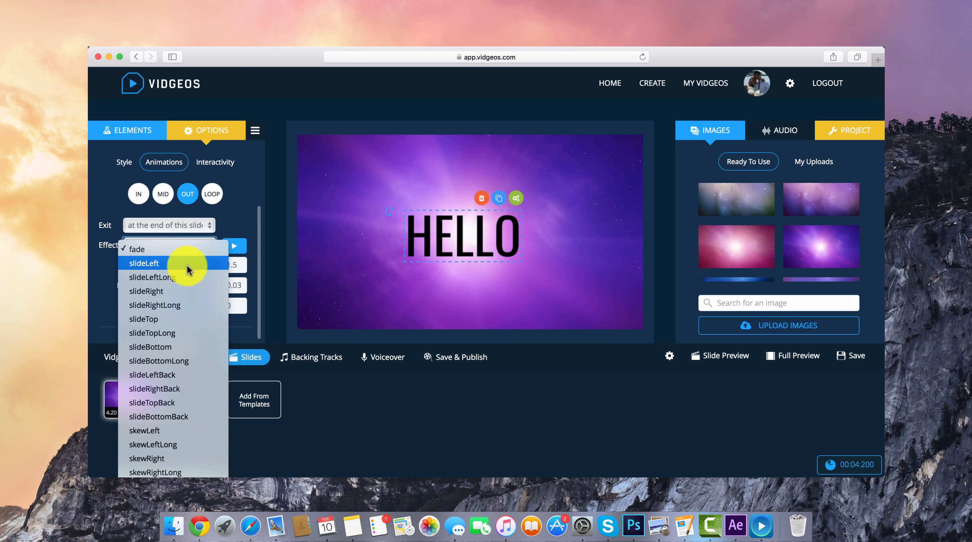
{"action": "left_click", "coordinate": [175, 402]}
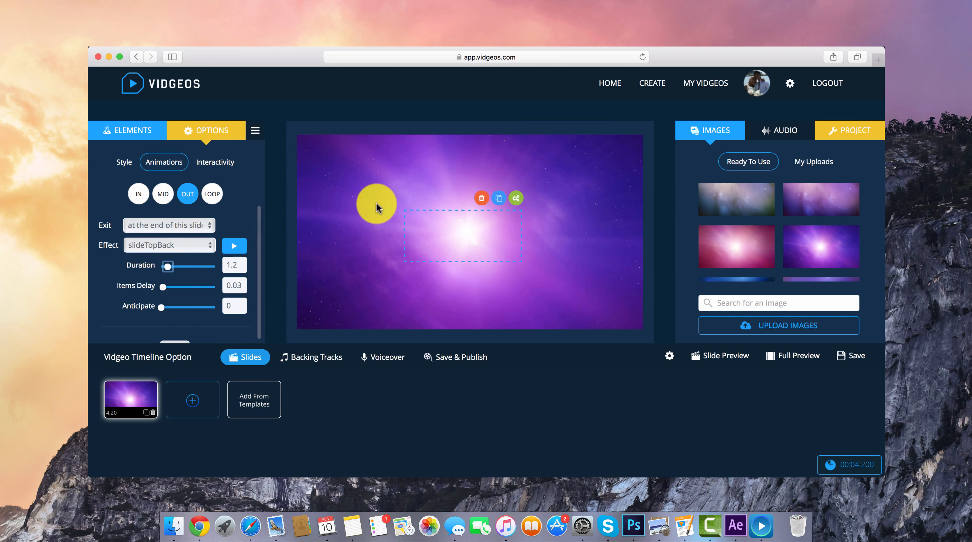
Duplicate the HELLO slide and set the copy's slide duration to 6.2.
{"action": "left_click", "coordinate": [146, 413]}
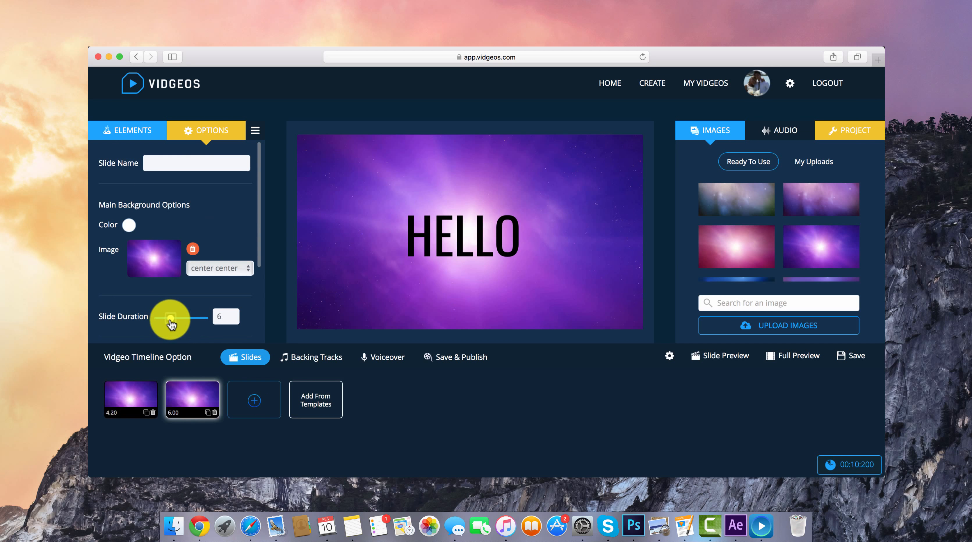
Replace the HELLO text on the second slide with WELCOME TO THIS VIDEO.
{"action": "left_click", "coordinate": [449, 224]}
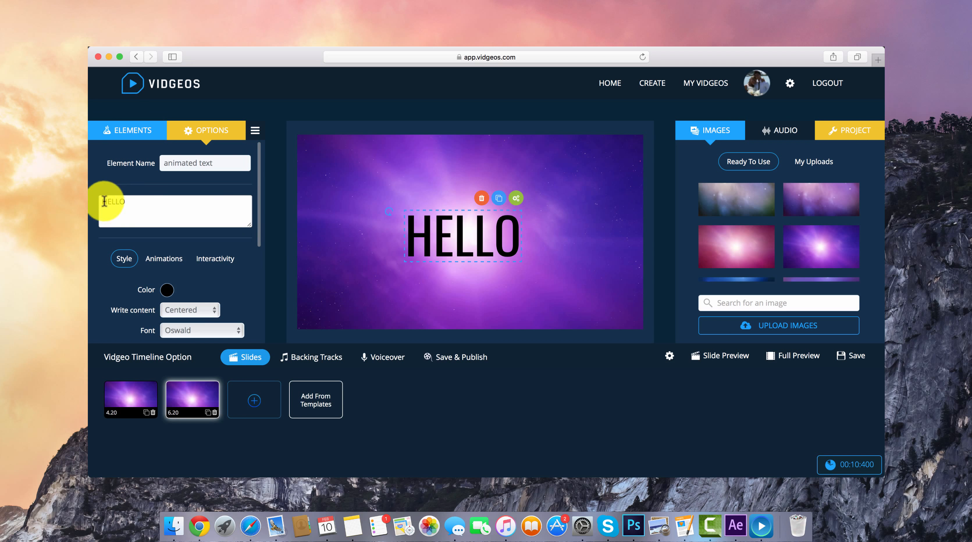
{"action": "left_click_drag", "start_coordinate": [102, 202], "coordinate": [130, 202]}
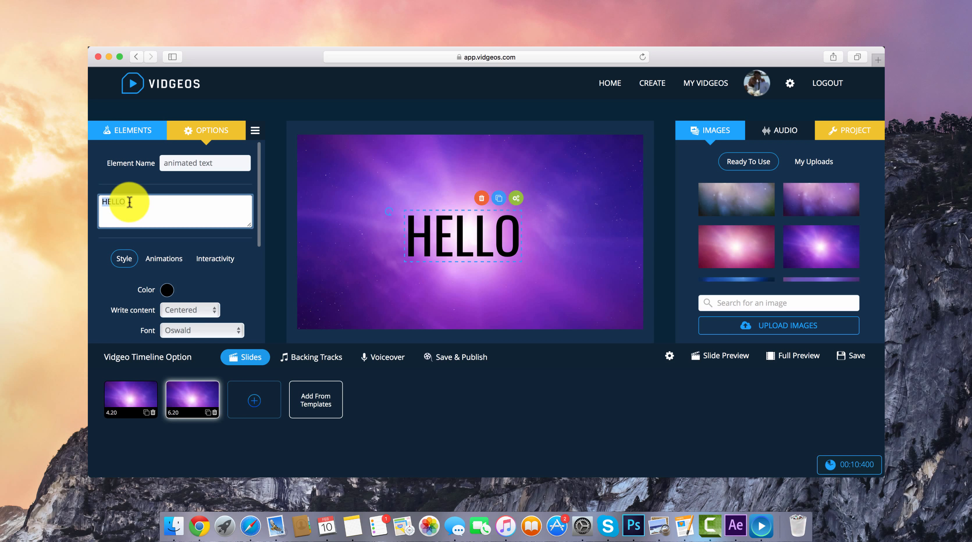
{"action": "type", "text": "WEL"}
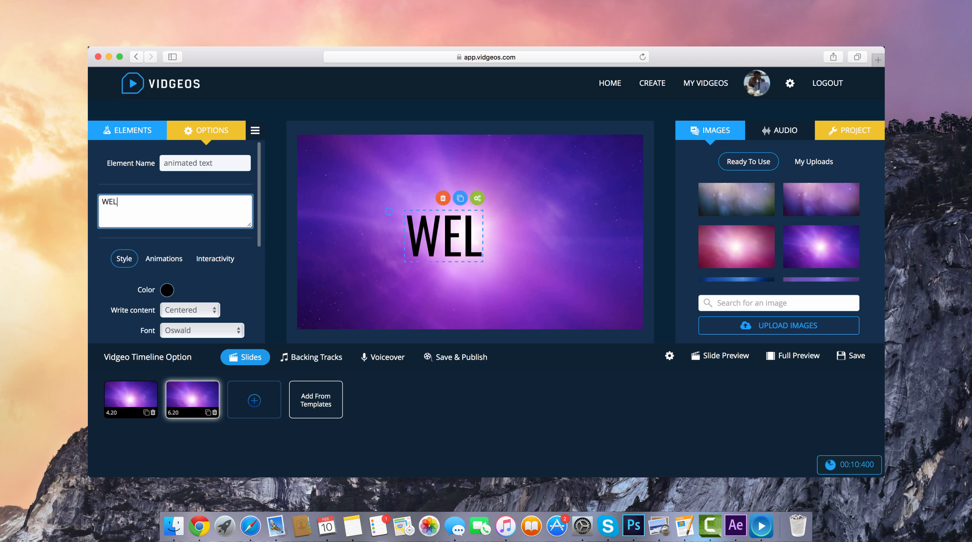
{"action": "type", "text": "COME TO "}
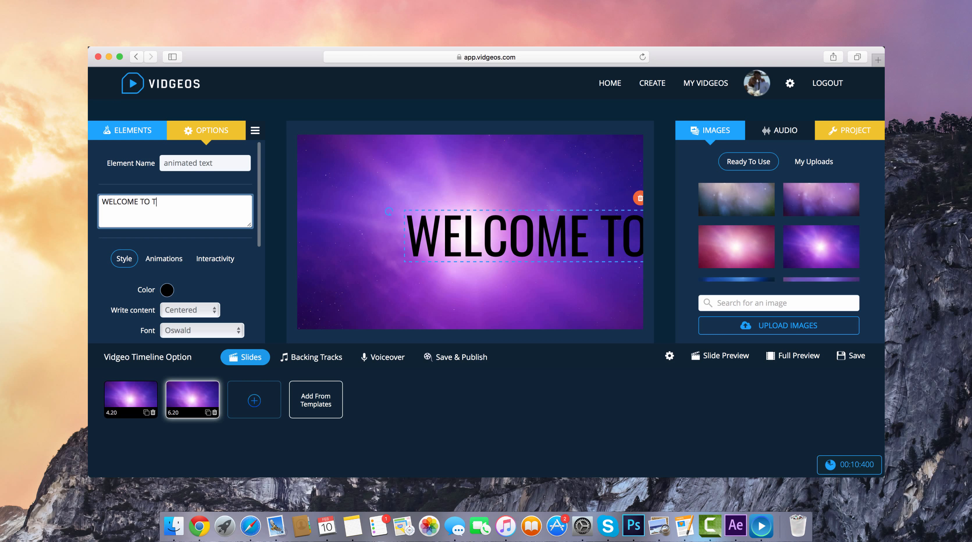
{"action": "type", "text": "THIS VIDEO"}
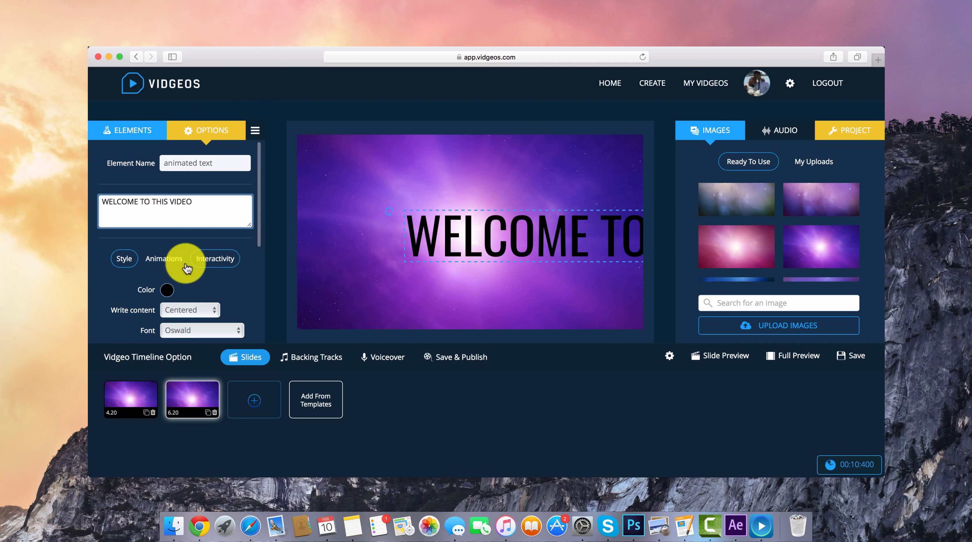
Set the welcome text's size to 59 and centre it on the slide.
{"action": "scroll", "coordinate": [186, 266], "scroll_direction": "down", "scroll_amount": 5}
{"action": "left_click_drag", "start_coordinate": [214, 340], "coordinate": [193, 334]}
{"action": "left_click_drag", "start_coordinate": [528, 224], "coordinate": [485, 235]}
Play back the welcome text's entrance animation and check its animation settings.
{"action": "scroll", "coordinate": [152, 194], "scroll_direction": "up", "scroll_amount": 3}
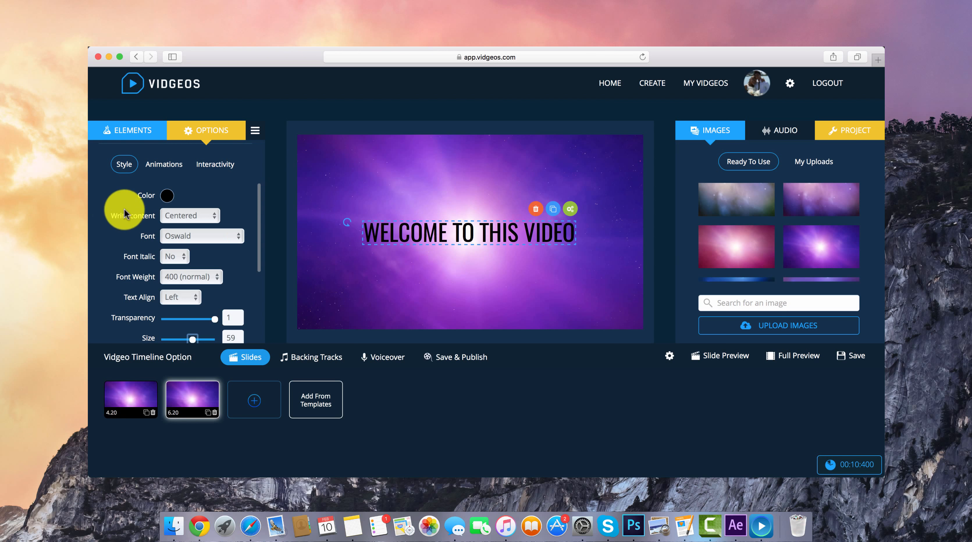
{"action": "left_click", "coordinate": [162, 188]}
{"action": "left_click", "coordinate": [226, 251]}
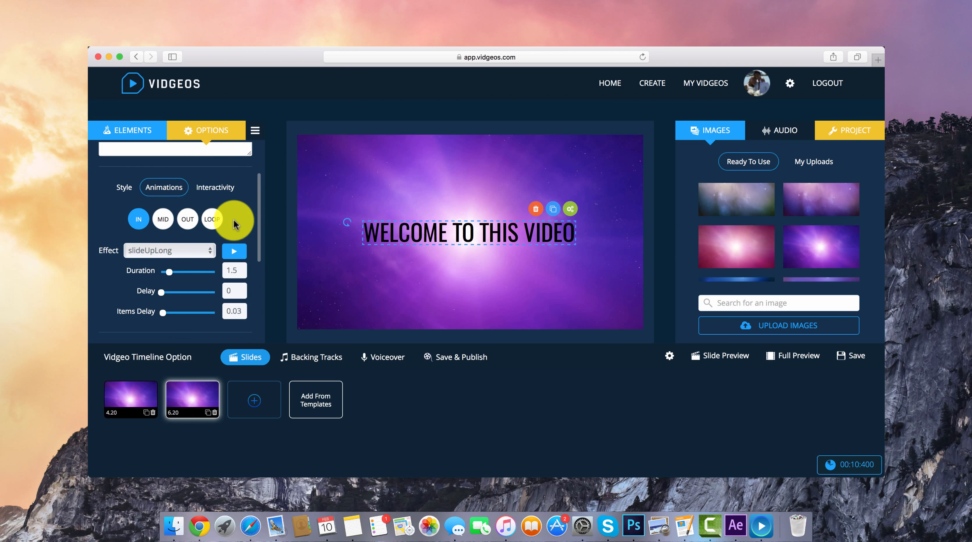
{"action": "scroll", "coordinate": [199, 265], "scroll_direction": "down", "scroll_amount": 2}
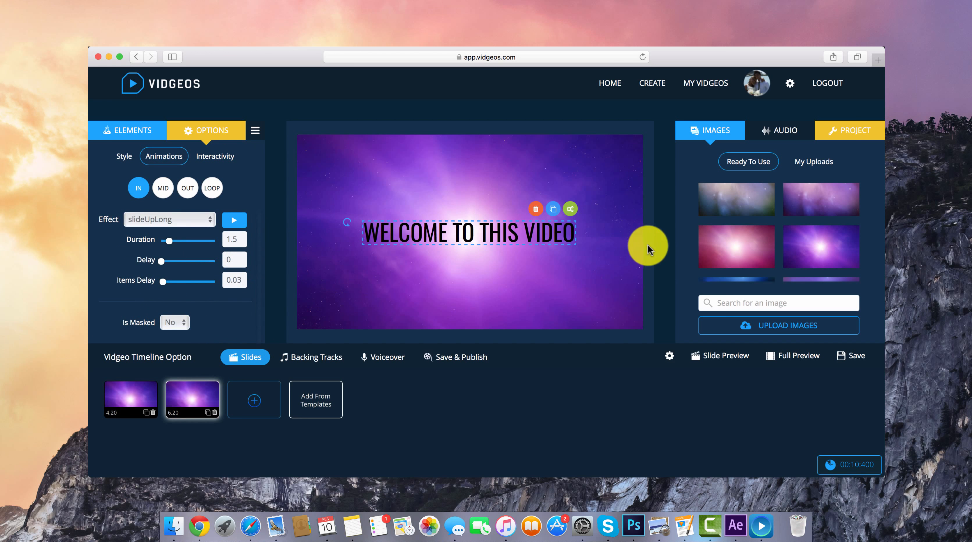
Set the project's Translations option to Button.
{"action": "left_click", "coordinate": [840, 134]}
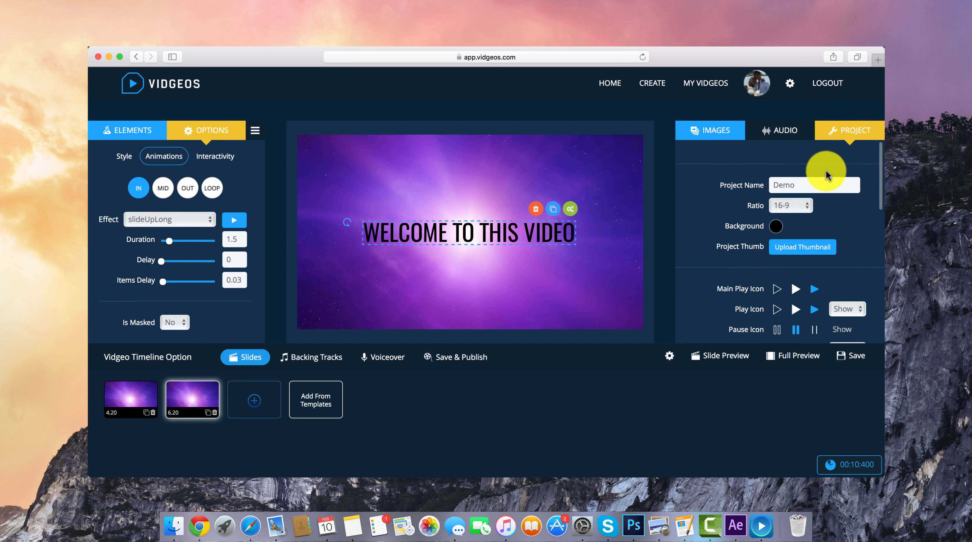
{"action": "scroll", "coordinate": [826, 175], "scroll_direction": "down", "scroll_amount": 5}
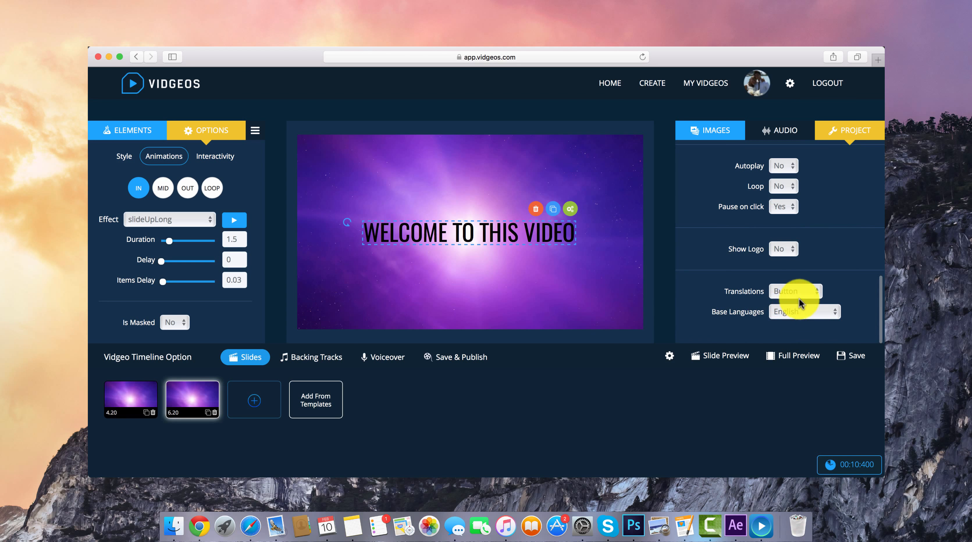
{"action": "left_click", "coordinate": [780, 286]}
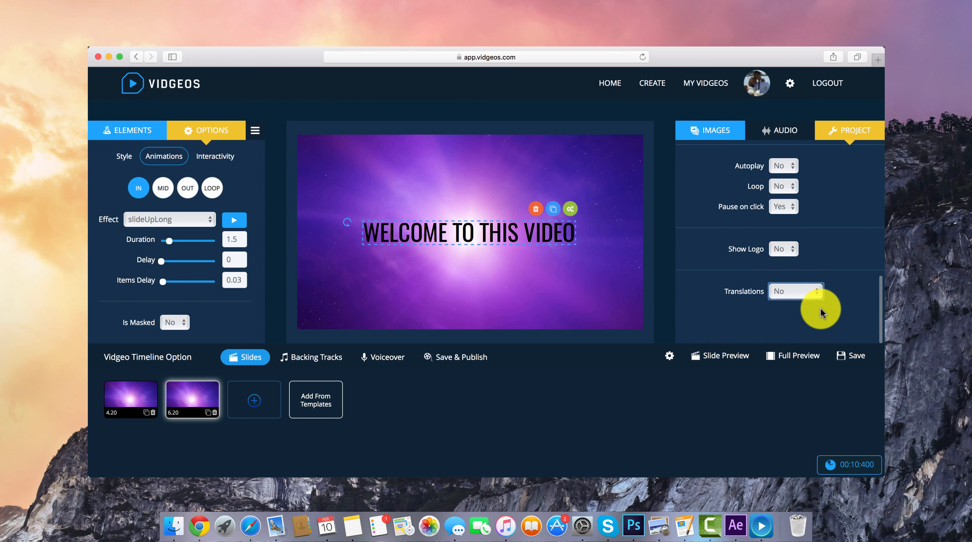
{"action": "left_click", "coordinate": [811, 292]}
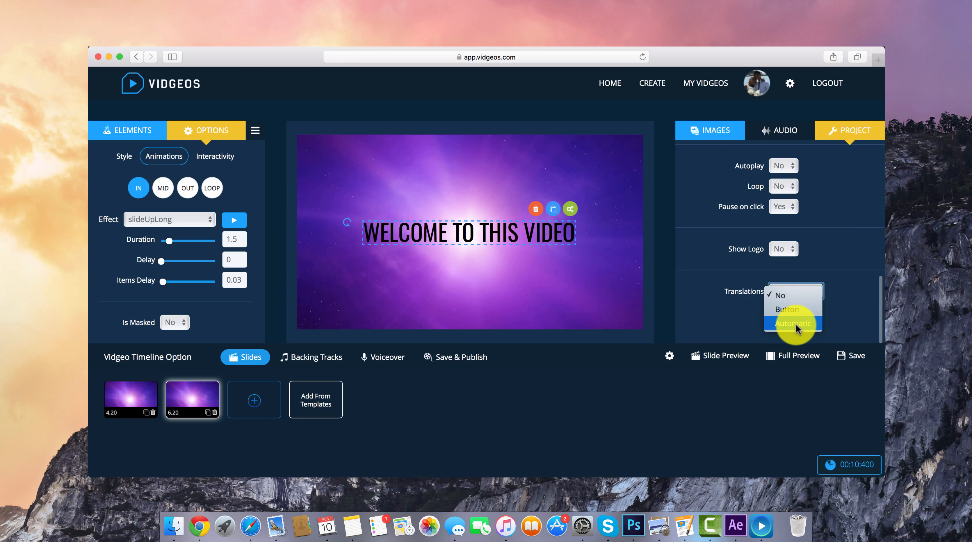
{"action": "left_click", "coordinate": [789, 311]}
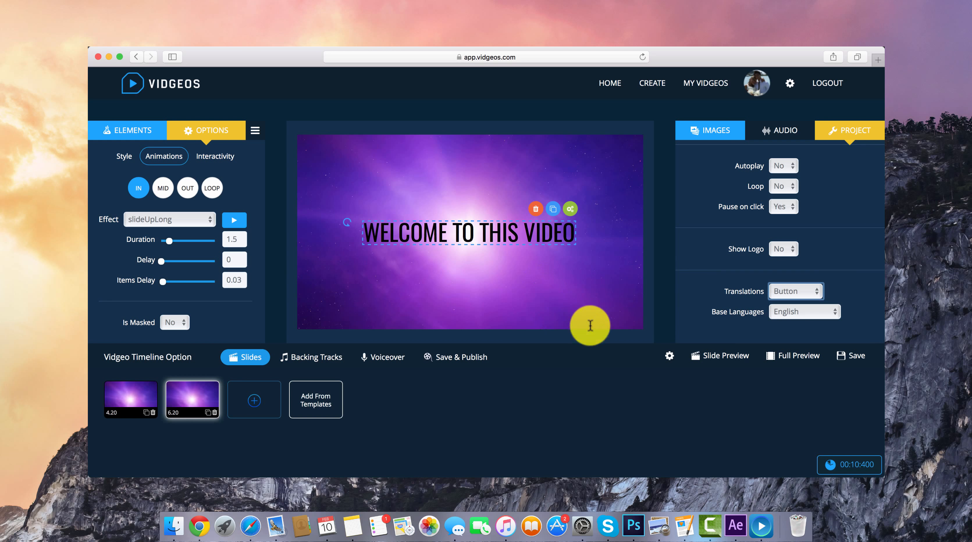
Choose Spanish as the language in the preview settings.
{"action": "left_click", "coordinate": [669, 361]}
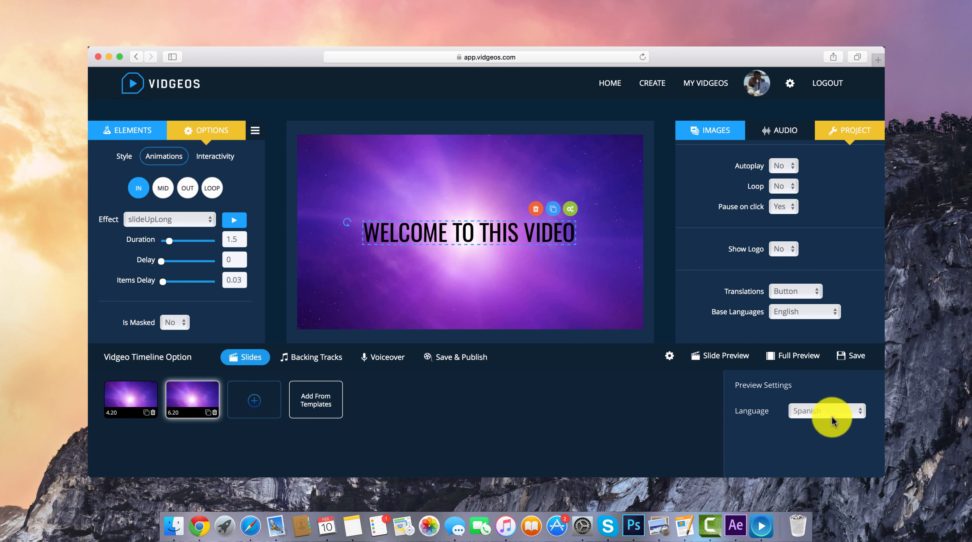
{"action": "left_click", "coordinate": [793, 412]}
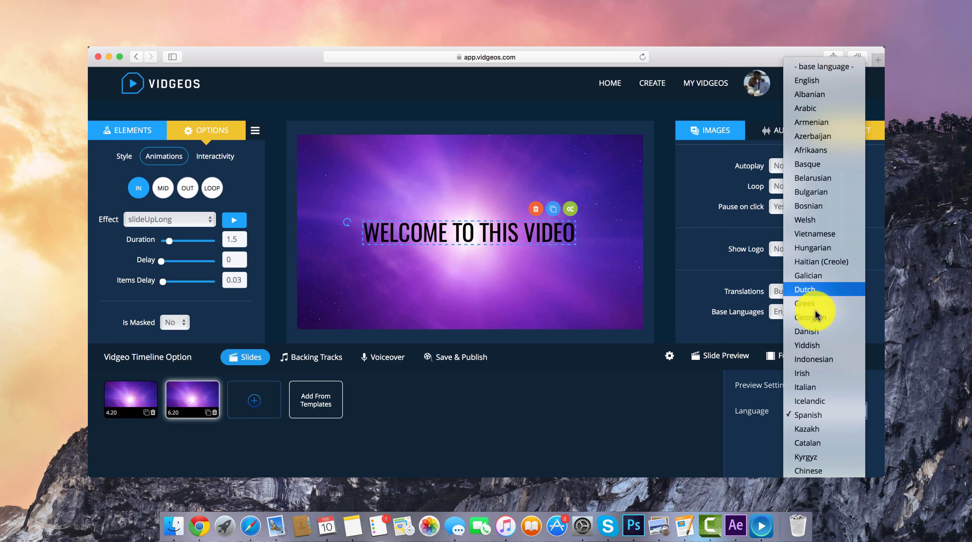
{"action": "left_click", "coordinate": [817, 414]}
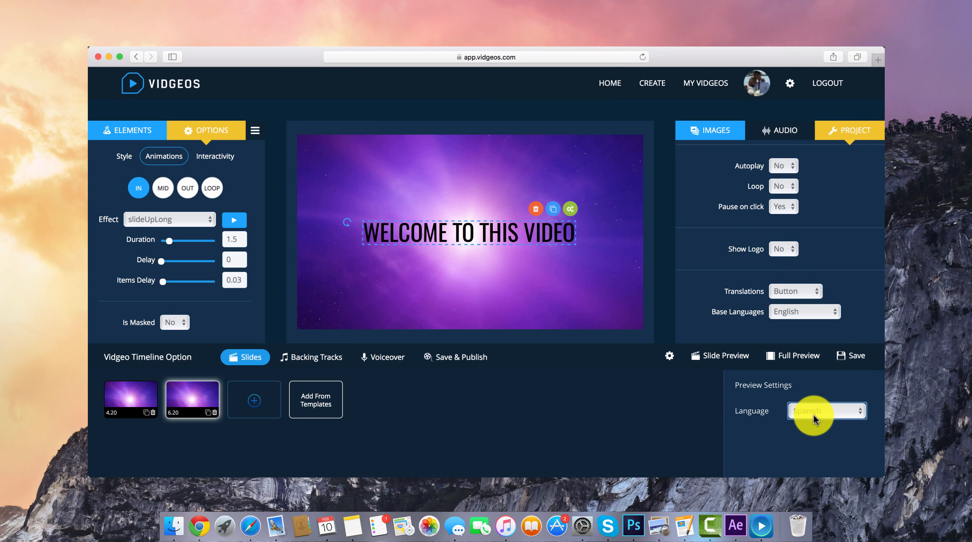
Open the full preview of the video, play it and pause on the HELLO slide.
{"action": "left_click", "coordinate": [793, 363]}
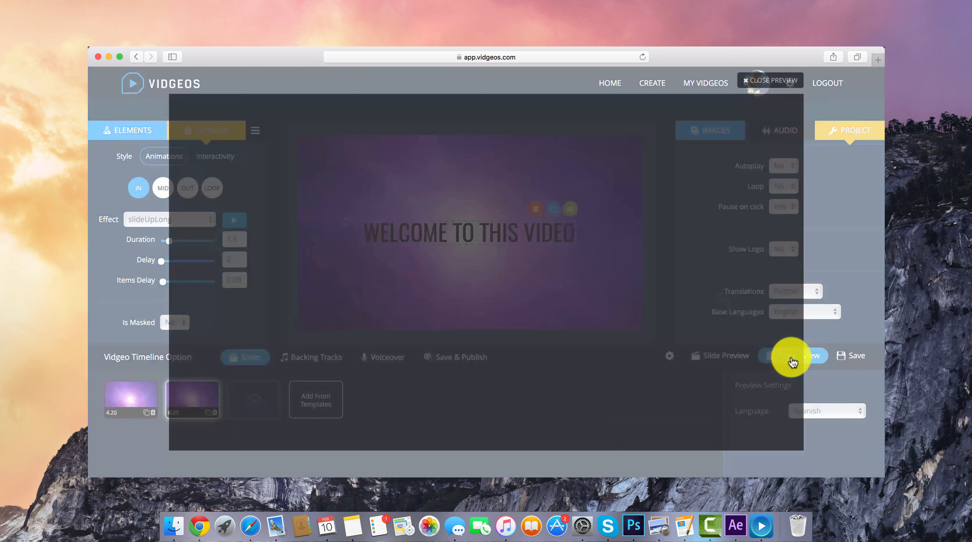
{"action": "left_click", "coordinate": [533, 282]}
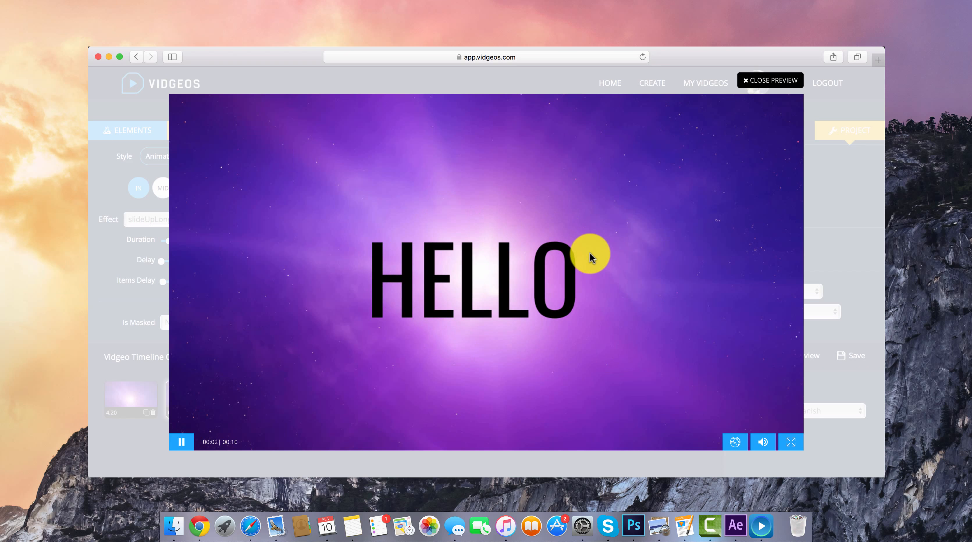
{"action": "left_click", "coordinate": [595, 258]}
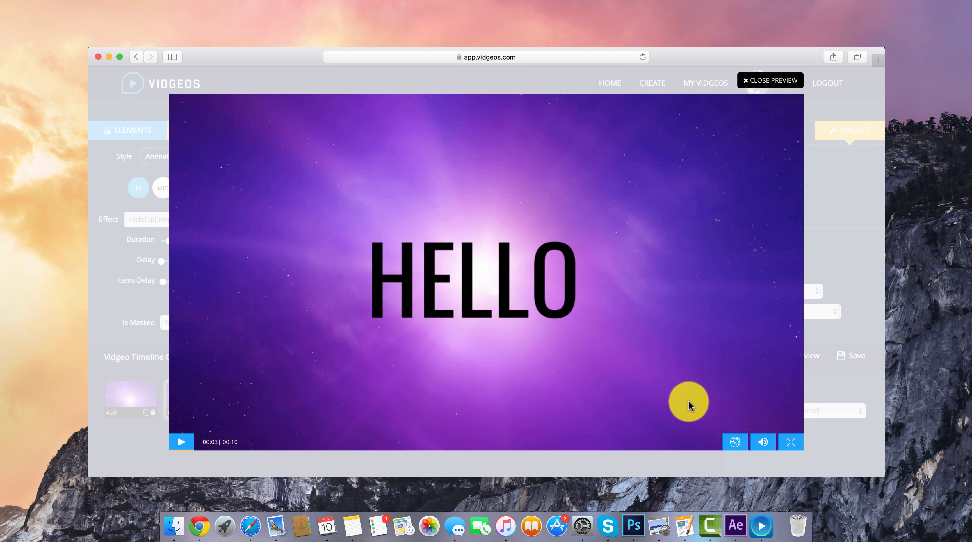
Test the player's translation button by accepting the translation, watch the video, and close the preview and its settings.
{"action": "left_click", "coordinate": [726, 442]}
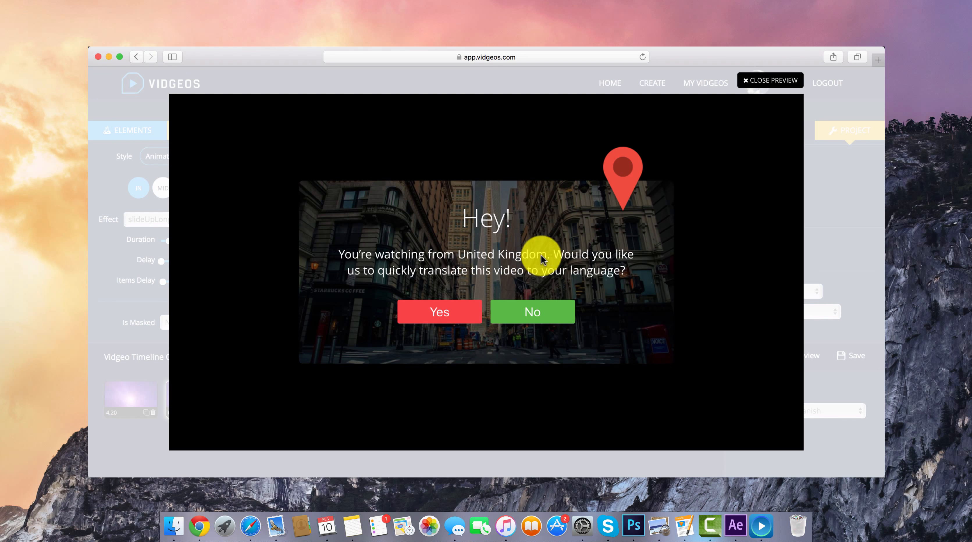
{"action": "left_click", "coordinate": [452, 314]}
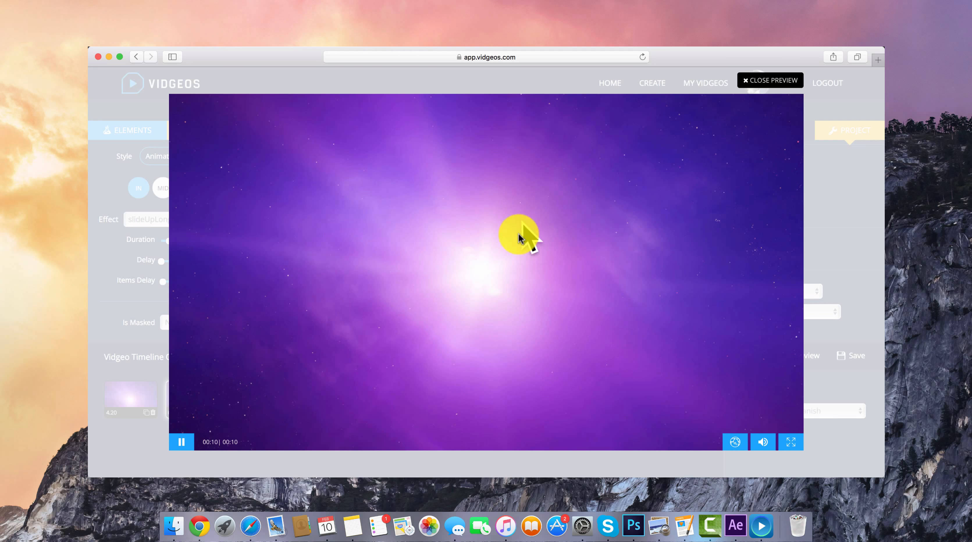
{"action": "left_click", "coordinate": [762, 84]}
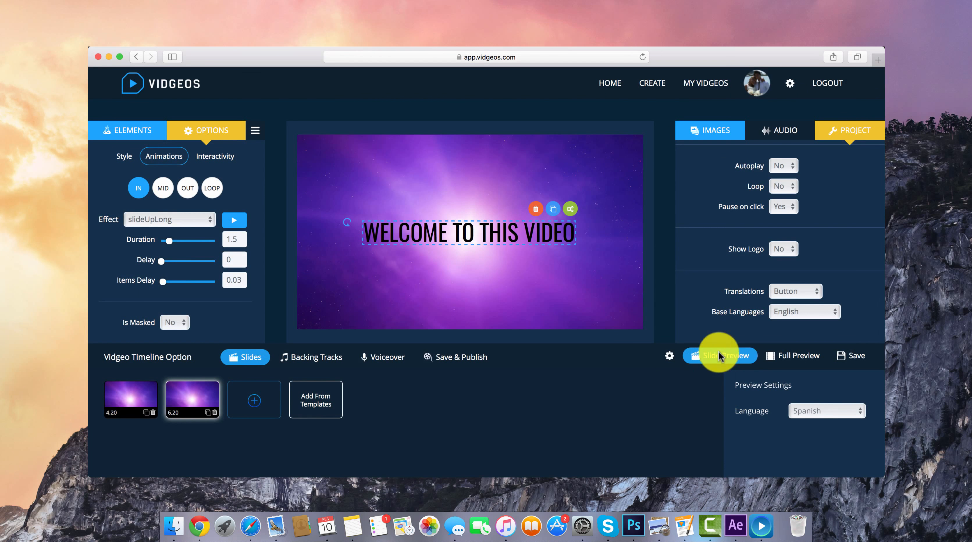
{"action": "left_click", "coordinate": [668, 355]}
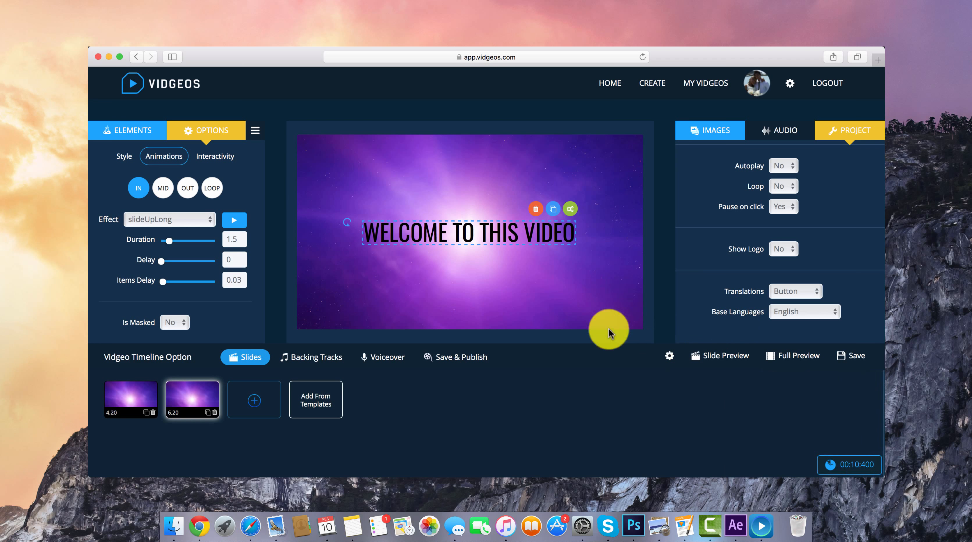
Review the welcome text's content and look through both slides in the timeline.
{"action": "scroll", "coordinate": [228, 258], "scroll_direction": "up", "scroll_amount": 5}
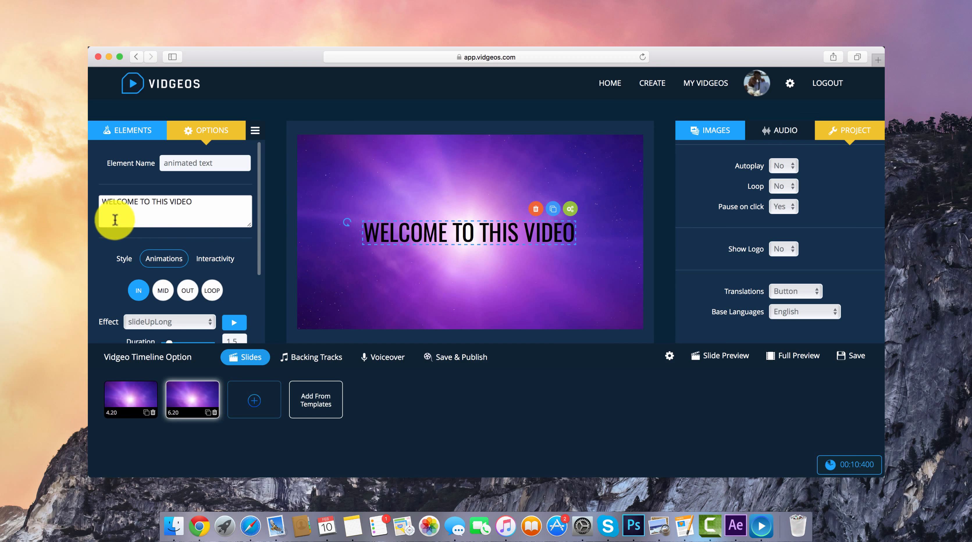
{"action": "left_click", "coordinate": [138, 202]}
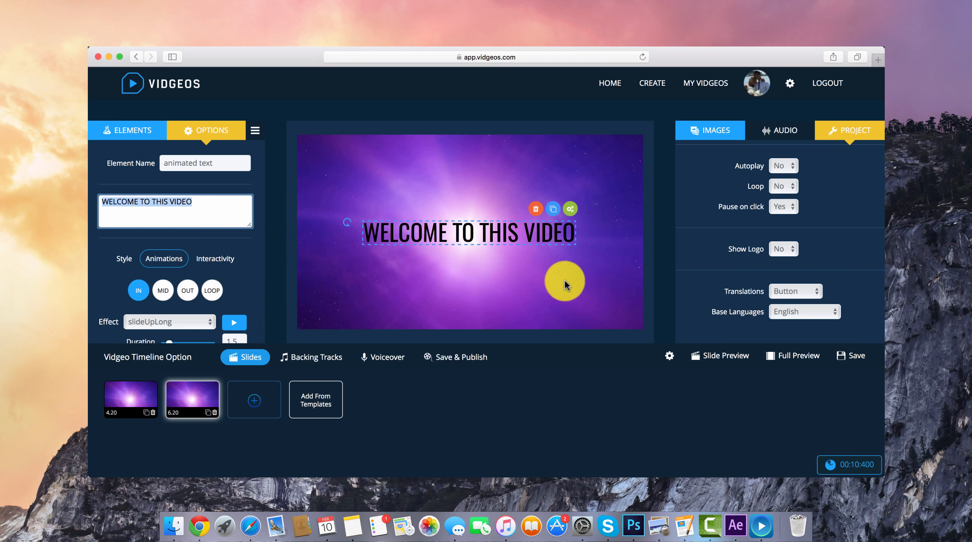
{"action": "left_click", "coordinate": [578, 262]}
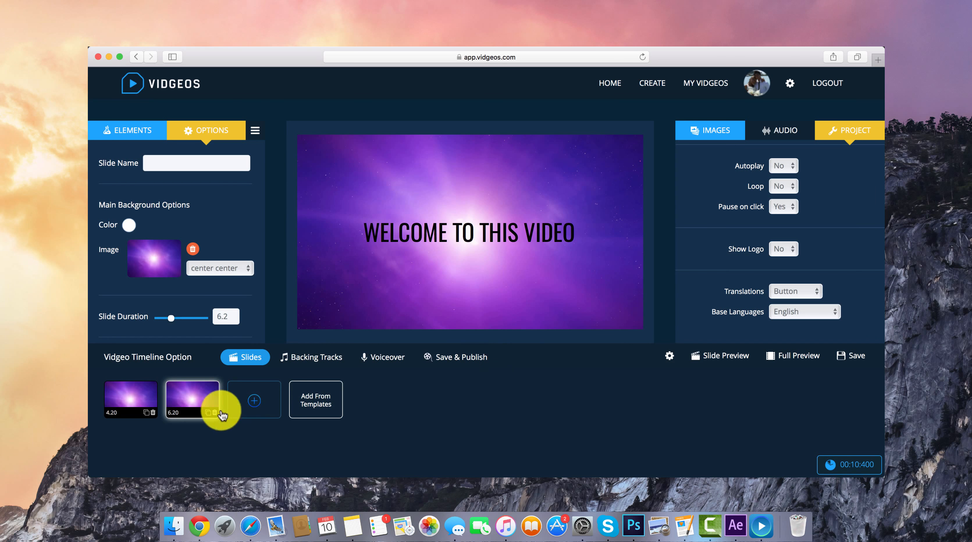
{"action": "left_click", "coordinate": [140, 399]}
{"action": "left_click", "coordinate": [191, 397]}
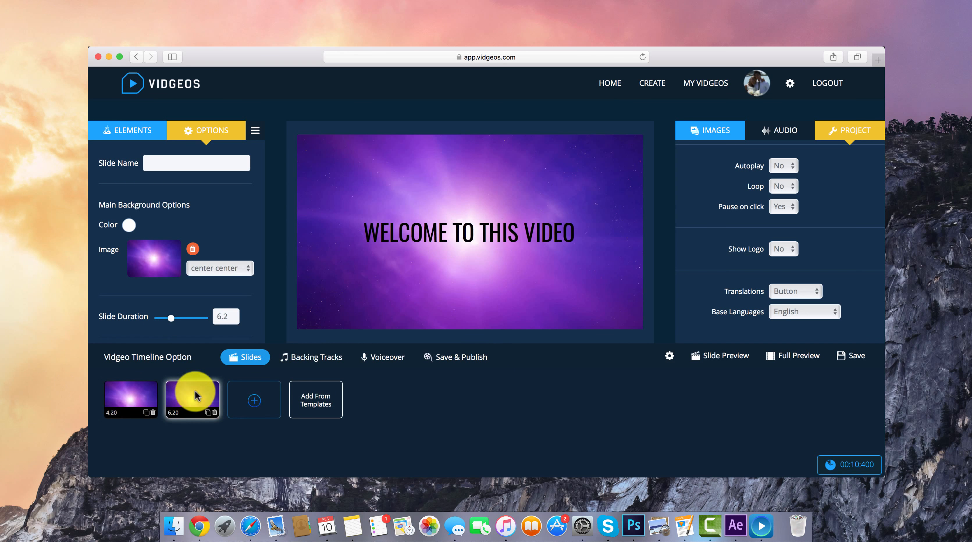